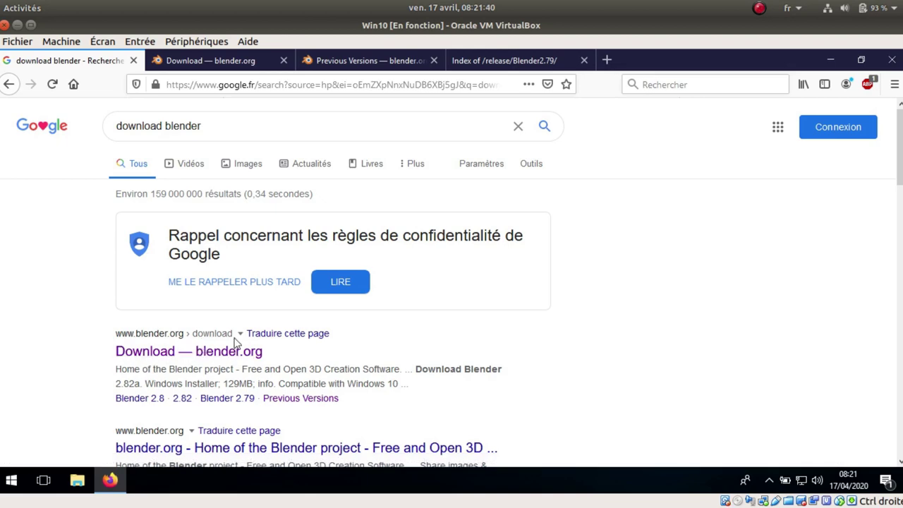
- Start downloading the Windows Installer for Blender 2.82a from blender.org's other-versions list
left_click(206, 61)
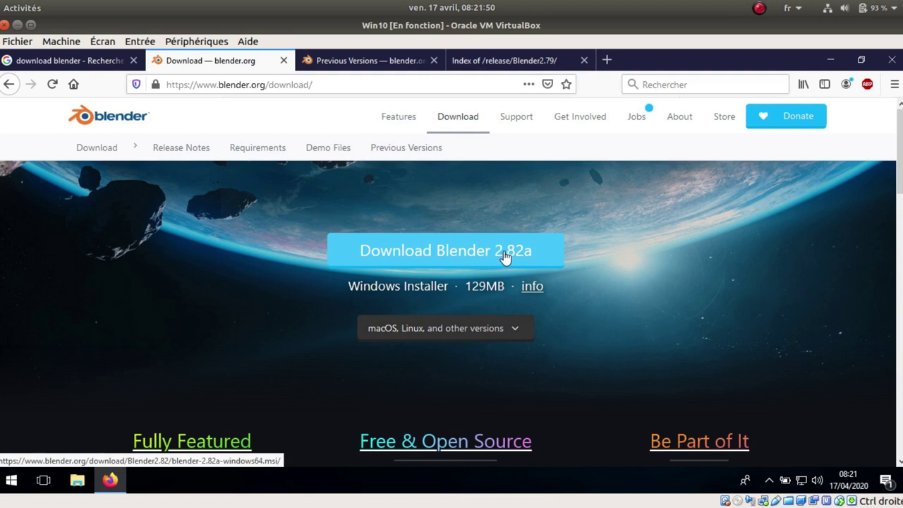
left_click(516, 328)
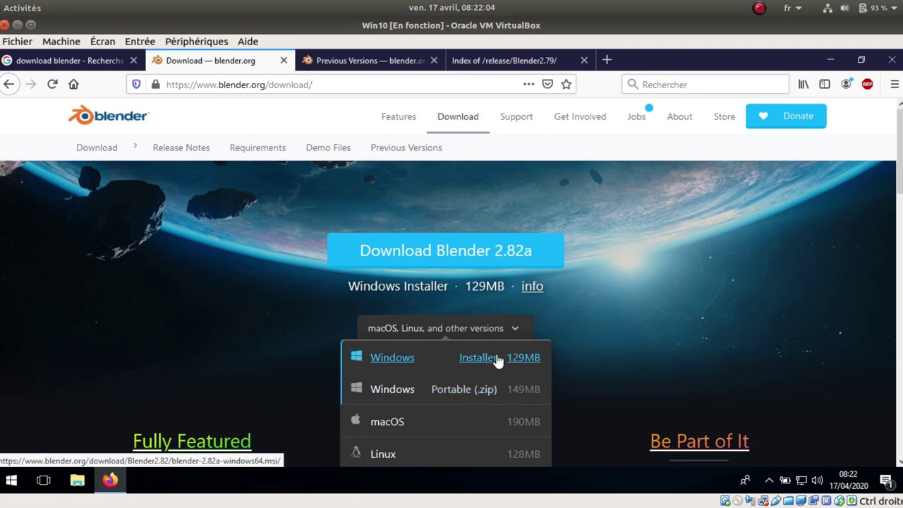
left_click(488, 251)
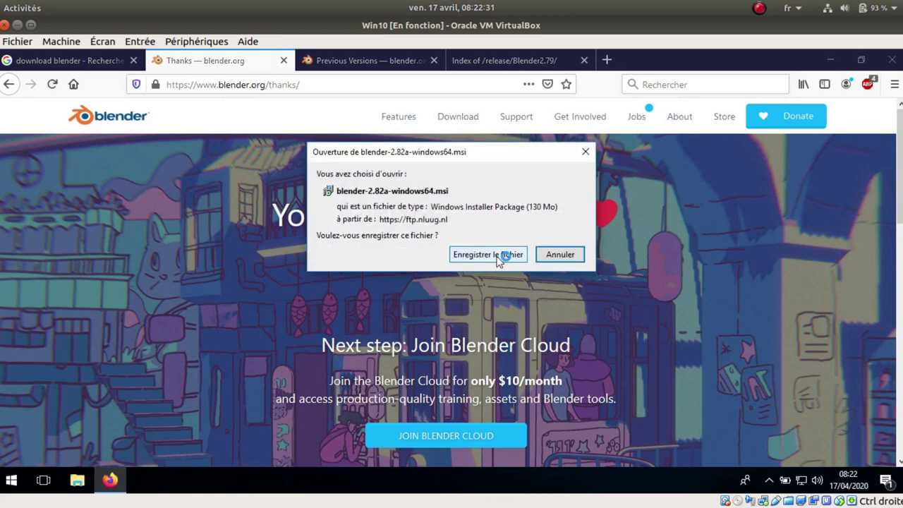
- Save blender-2.82a-windows64.msi to C:\Apps
left_click(499, 255)
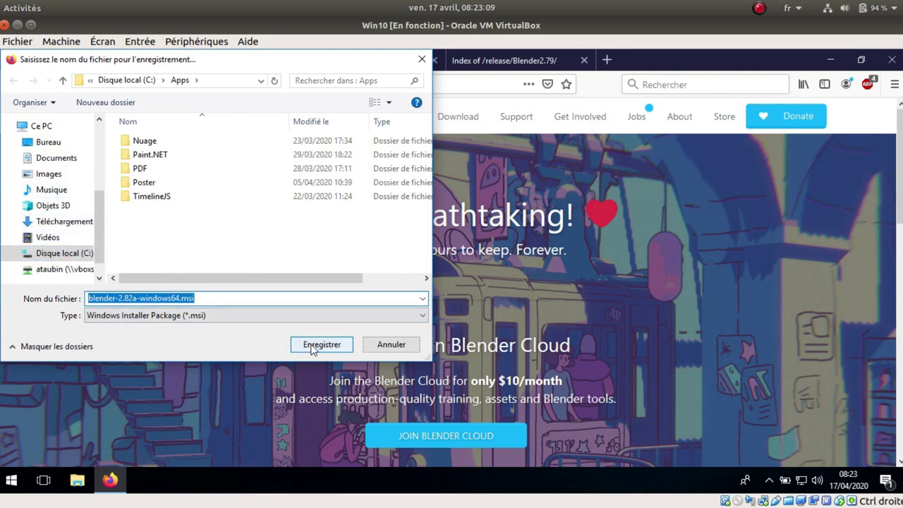
left_click(312, 347)
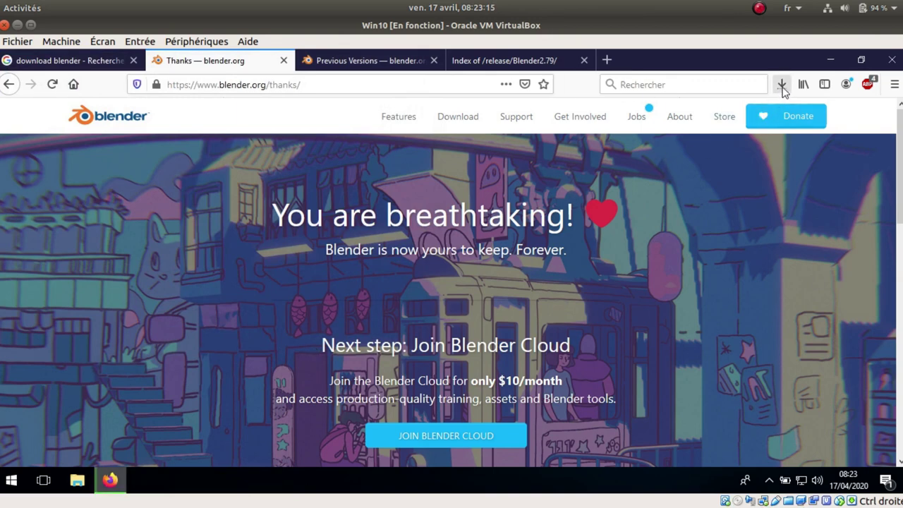
- Check the installer's download progress, then return to the blender.org Download page
left_click(783, 89)
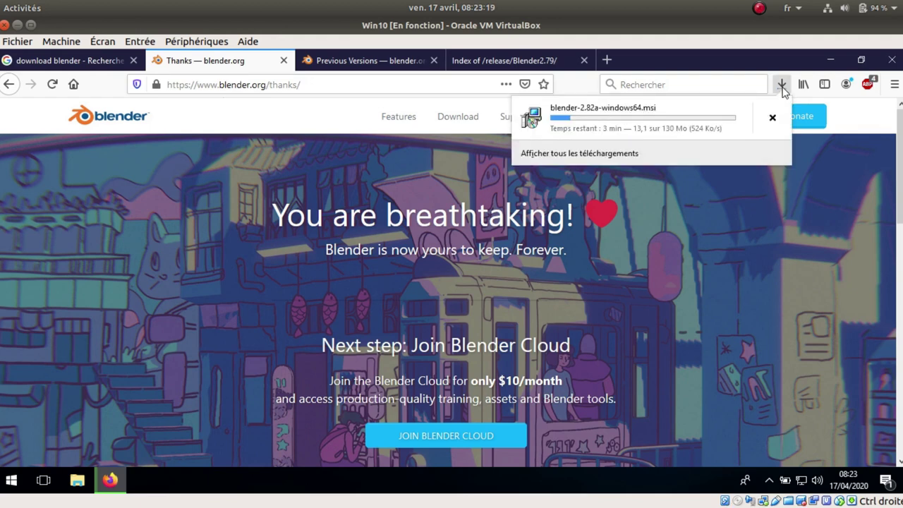
left_click(348, 134)
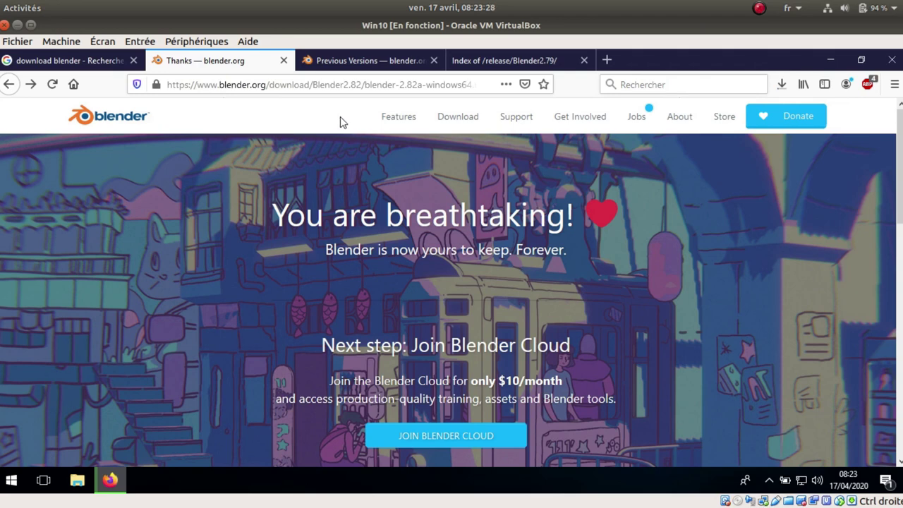
left_click(462, 118)
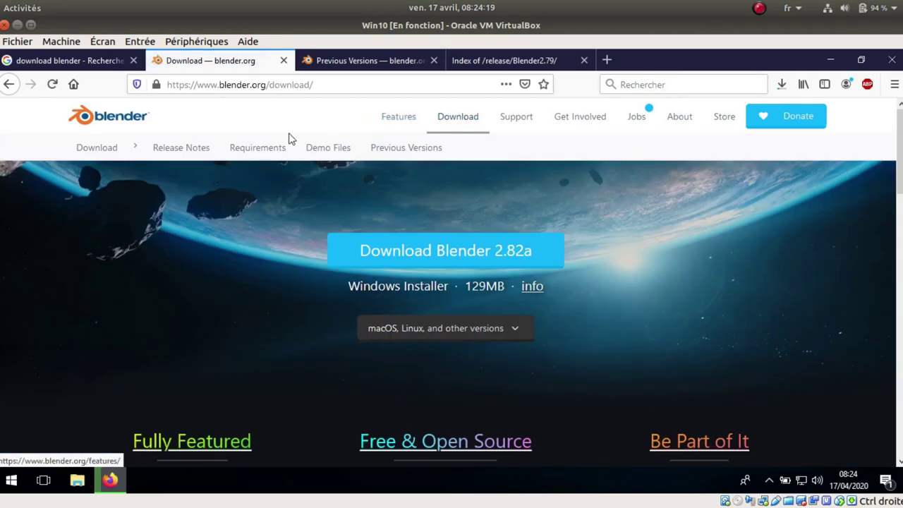
- Open the Blender 2.79b official release file index via Previous Versions, closing the duplicate tabs
left_click(418, 156)
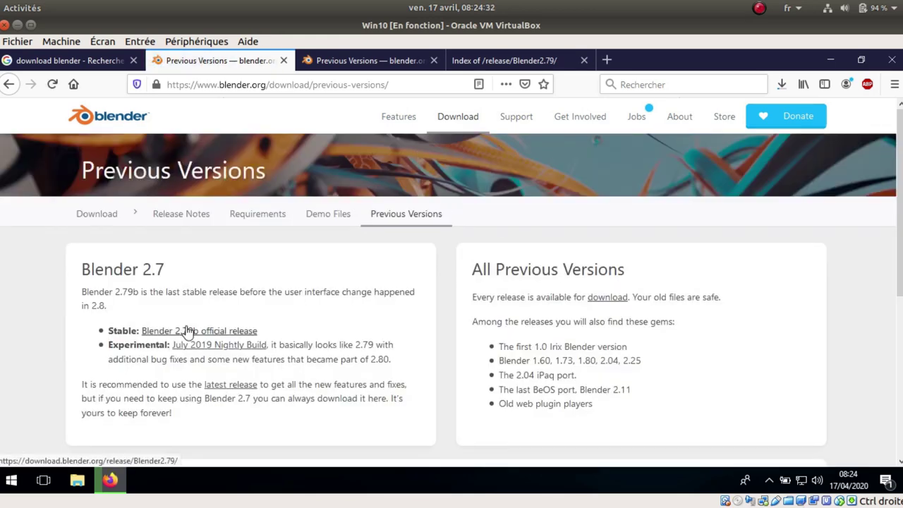
left_click(187, 330)
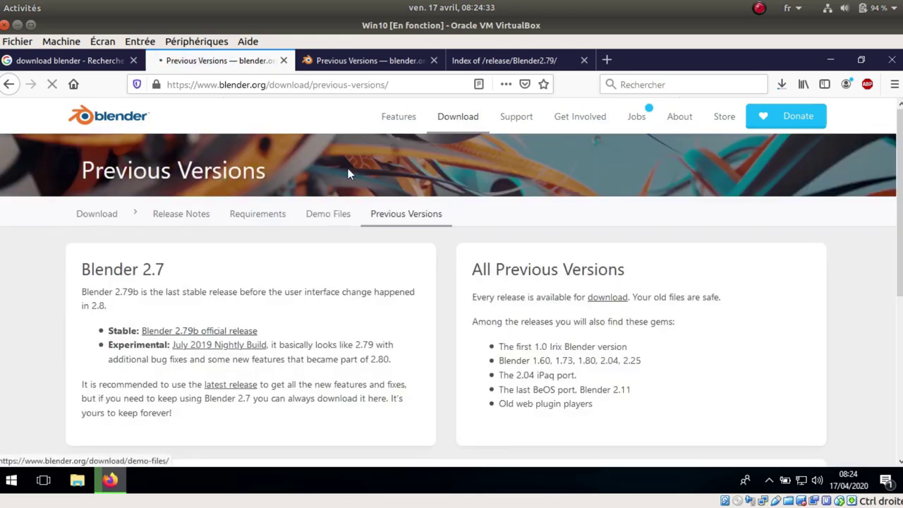
left_click(434, 60)
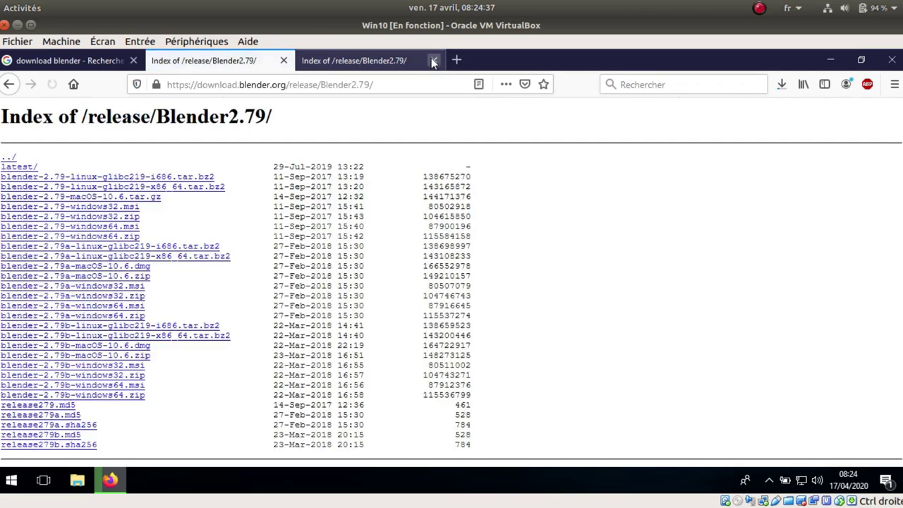
left_click(434, 60)
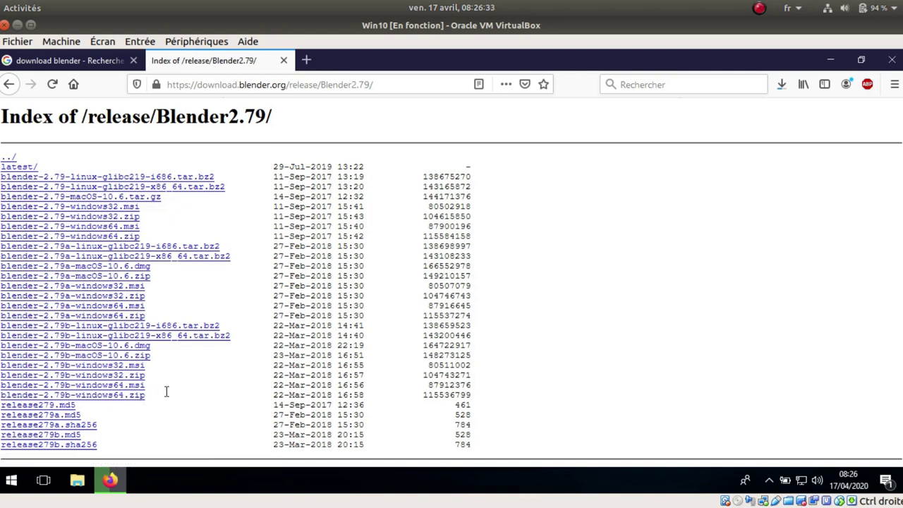
- Run blender-2.82a-windows64.msi from the downloads list, confirming the executable warning
left_click(781, 84)
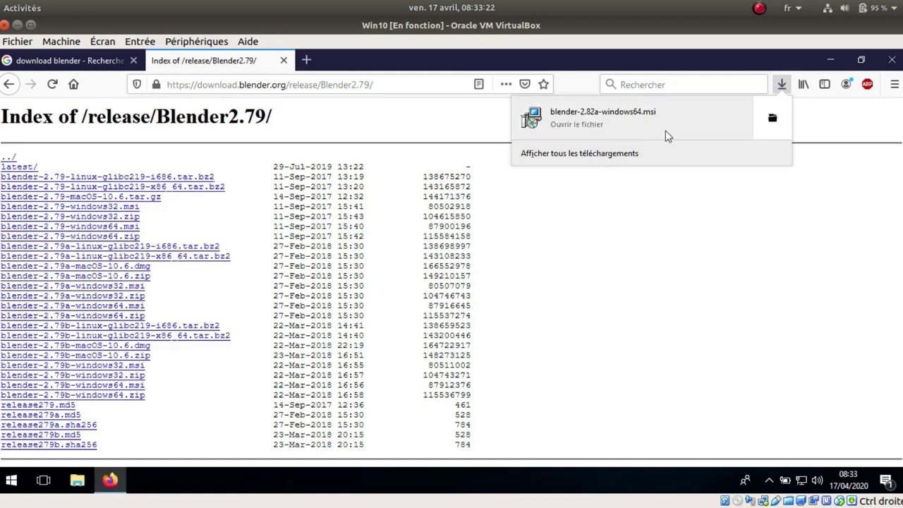
left_click(593, 120)
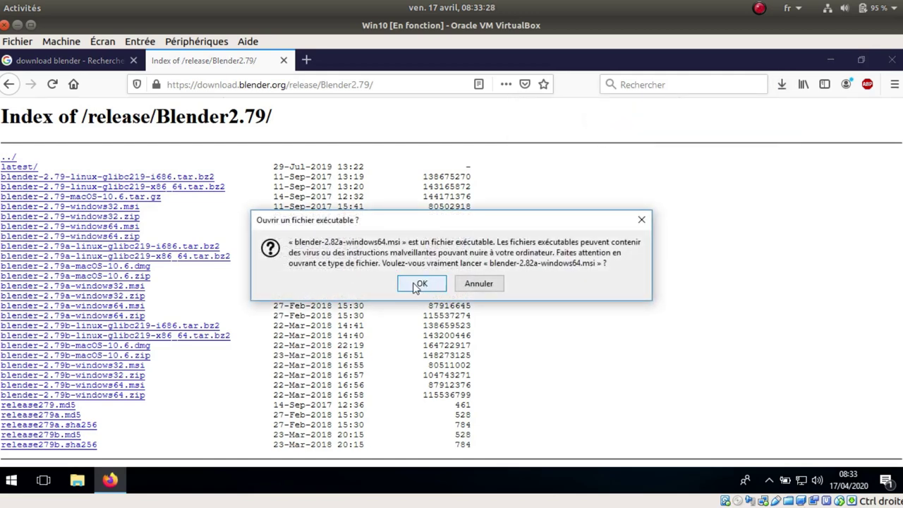
left_click(416, 285)
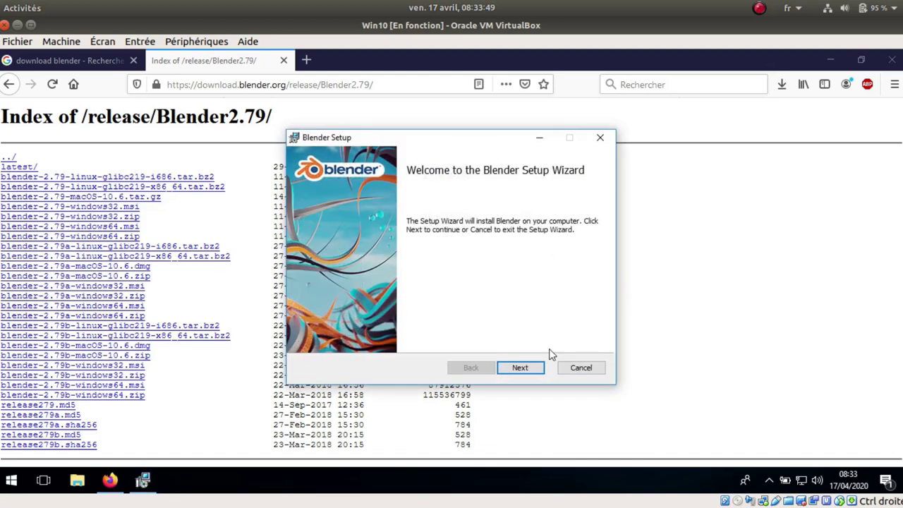
- Accept the GPL license, keep default features and location, and start the Blender install
left_click(534, 368)
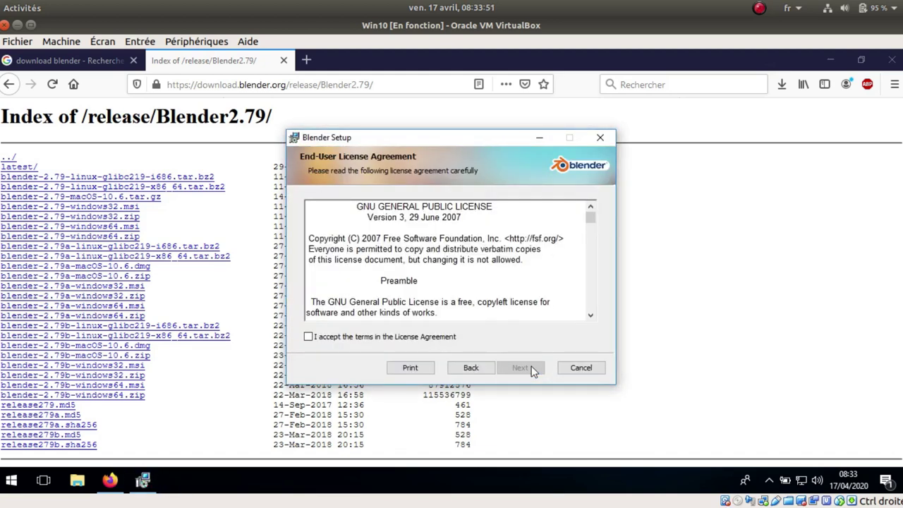
left_click(385, 337)
left_click(524, 372)
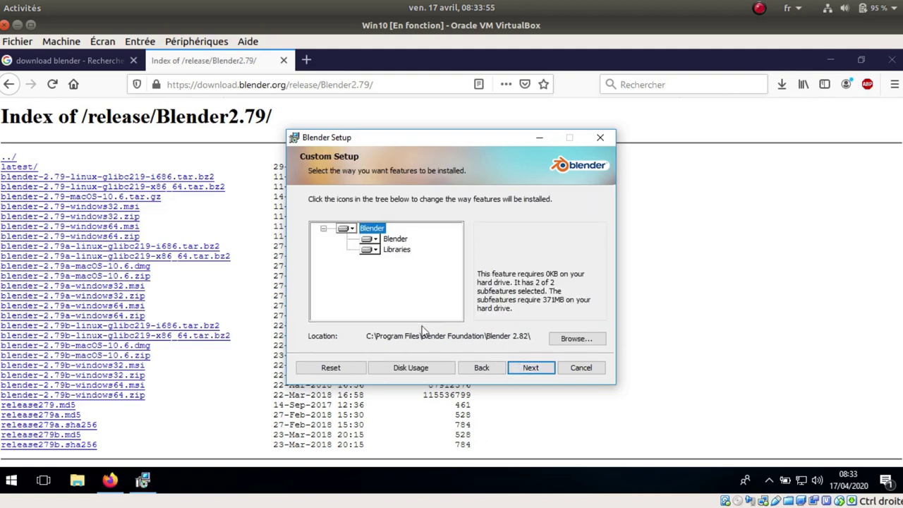
left_click(532, 375)
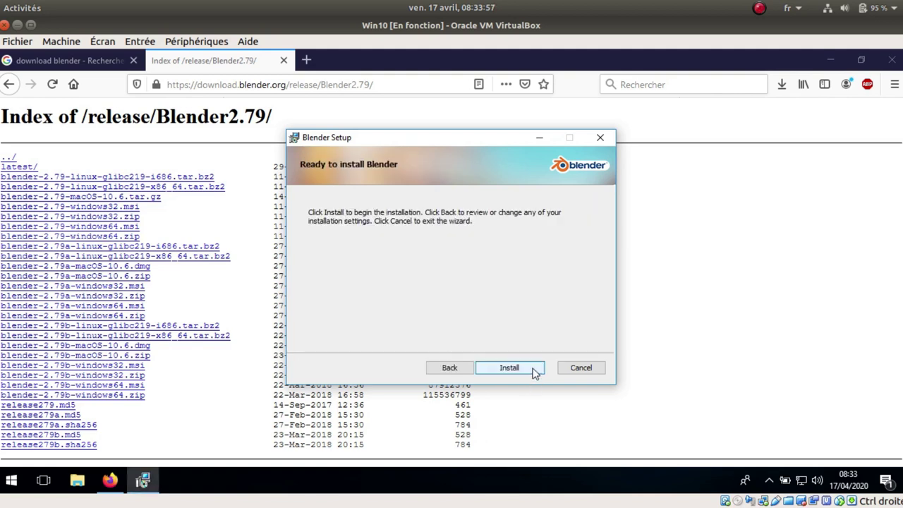
left_click(503, 371)
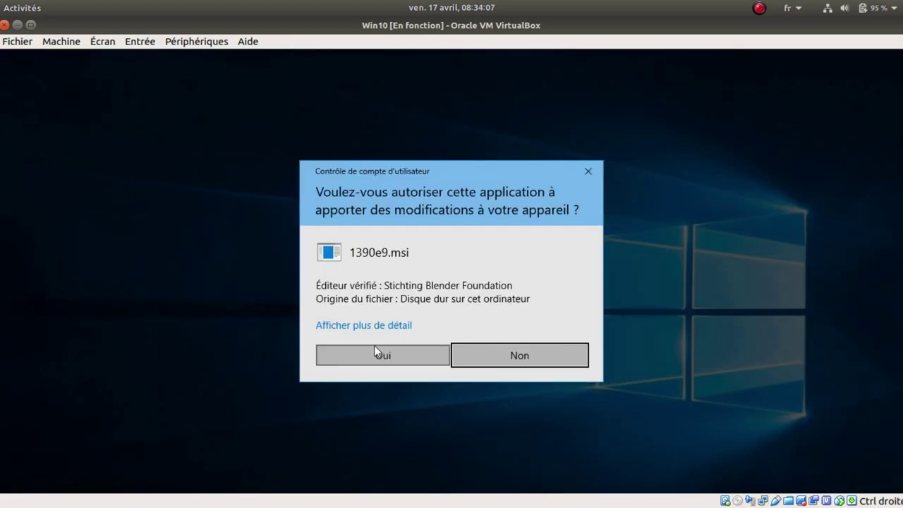
- Allow the installer through User Account Control so Blender 2.82 finishes installing
left_click(374, 357)
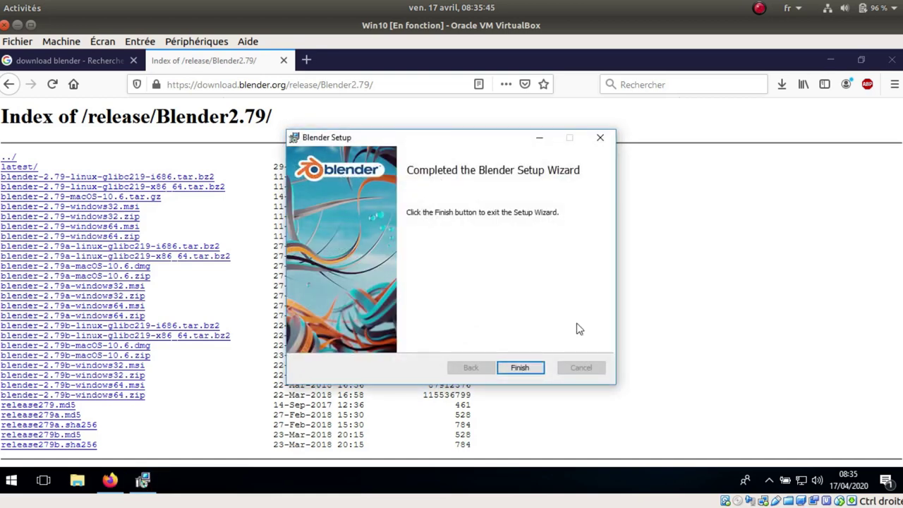
- Finish the Blender setup and minimize Firefox to show the new blender desktop shortcut
left_click(537, 366)
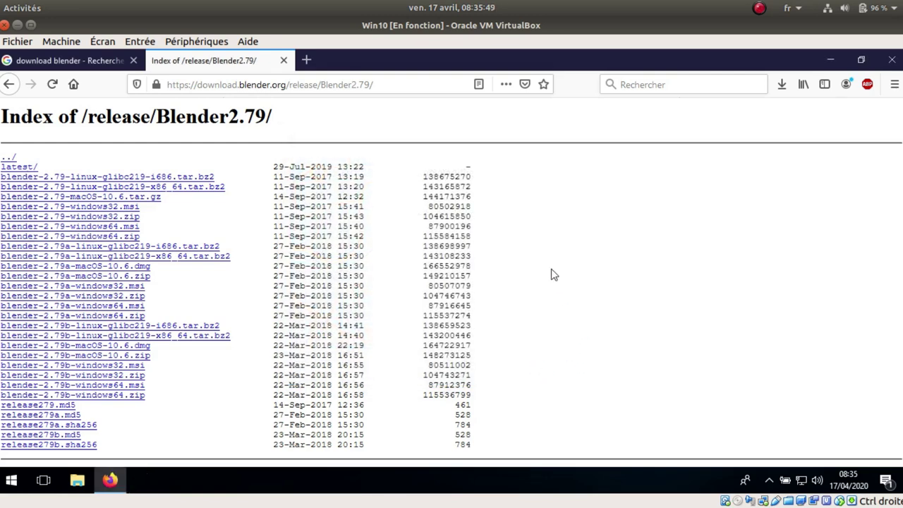
left_click(829, 61)
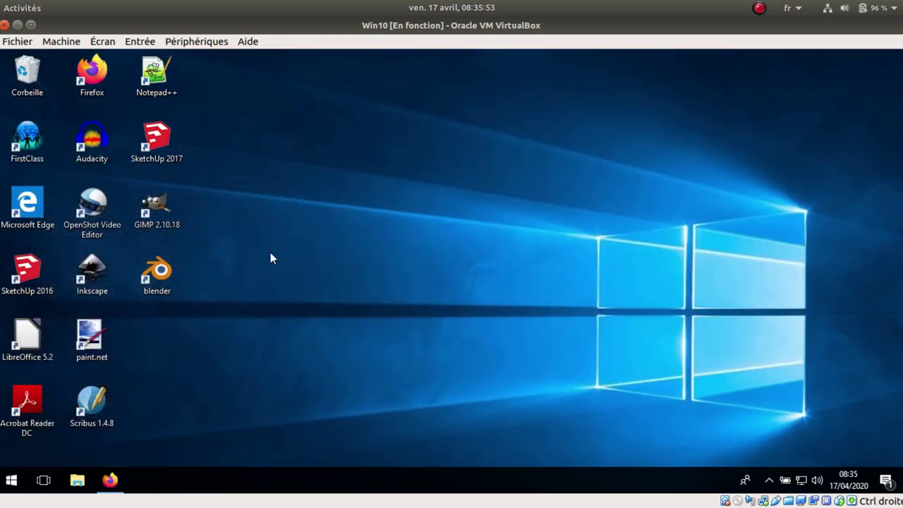